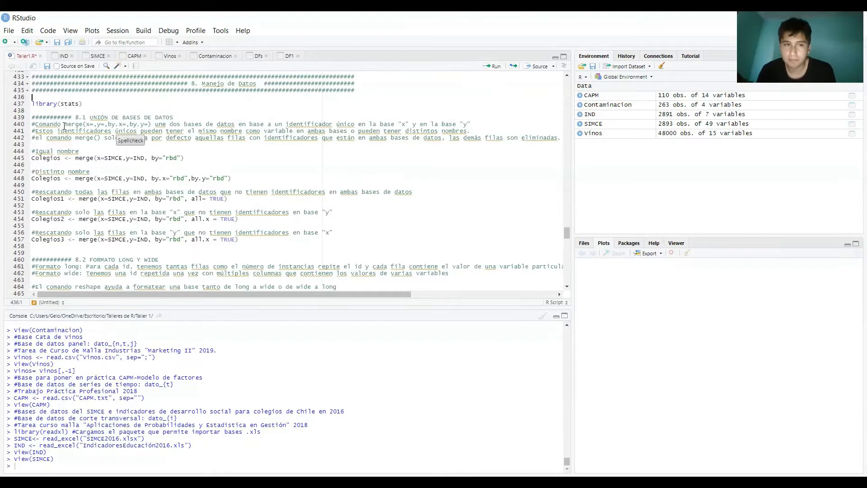
Review the comment explaining merge() in section 8.1, focusing on its x and y arguments and the identifier names.
click(75, 165)
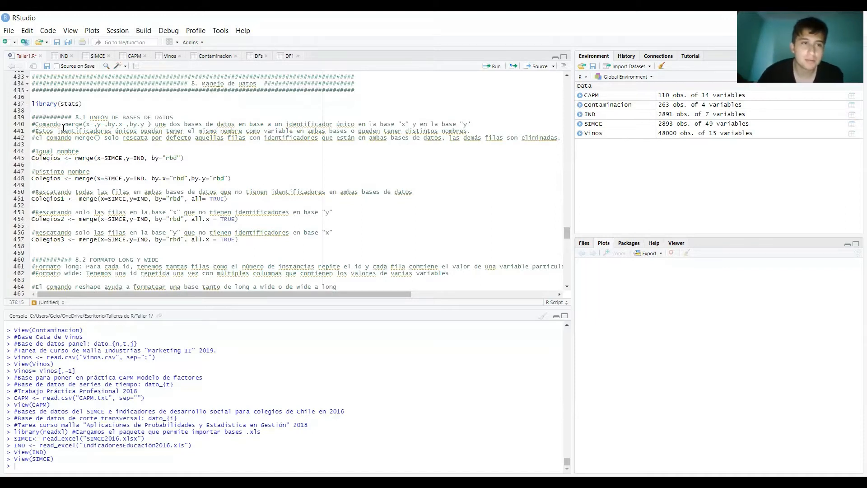
drag(63, 124, 152, 125)
click(151, 124)
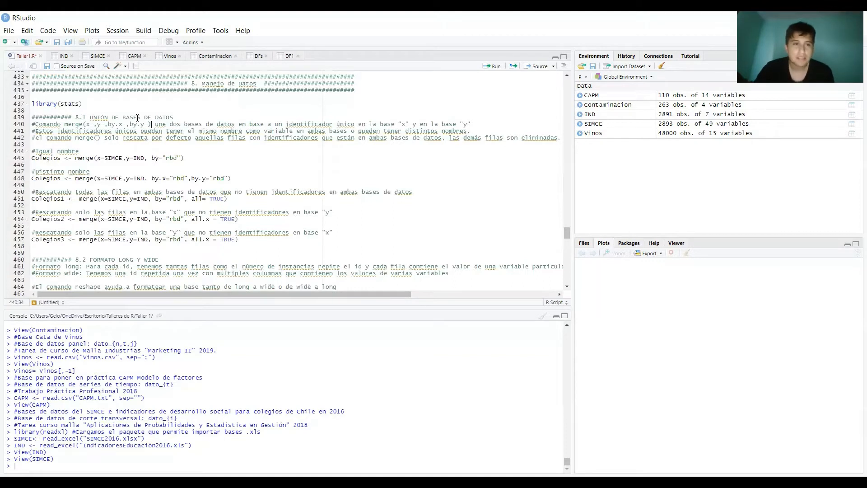
drag(86, 125, 94, 125)
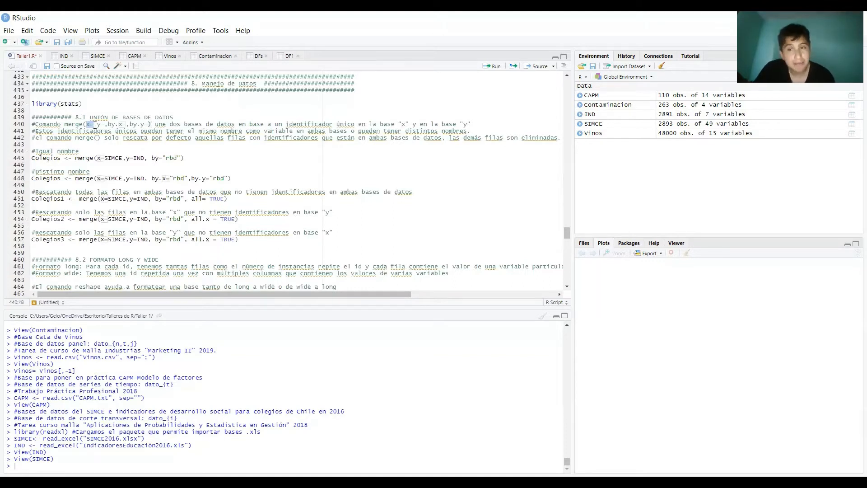
click(100, 125)
drag(97, 125, 105, 126)
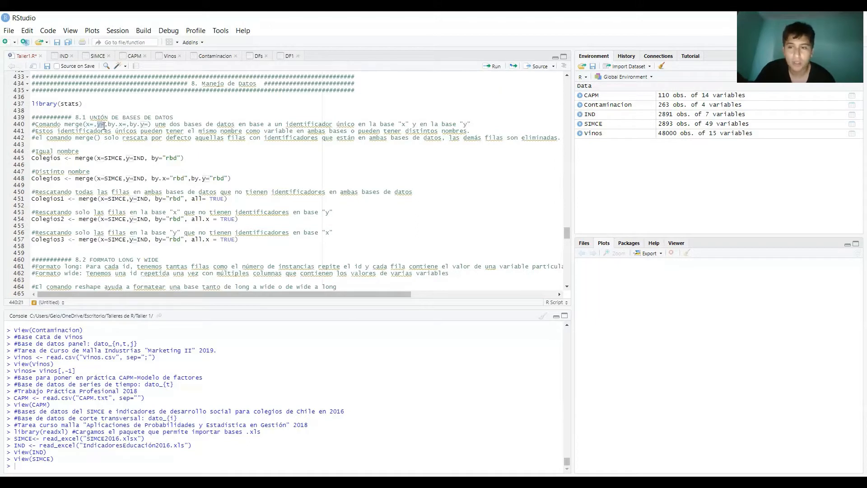
click(104, 125)
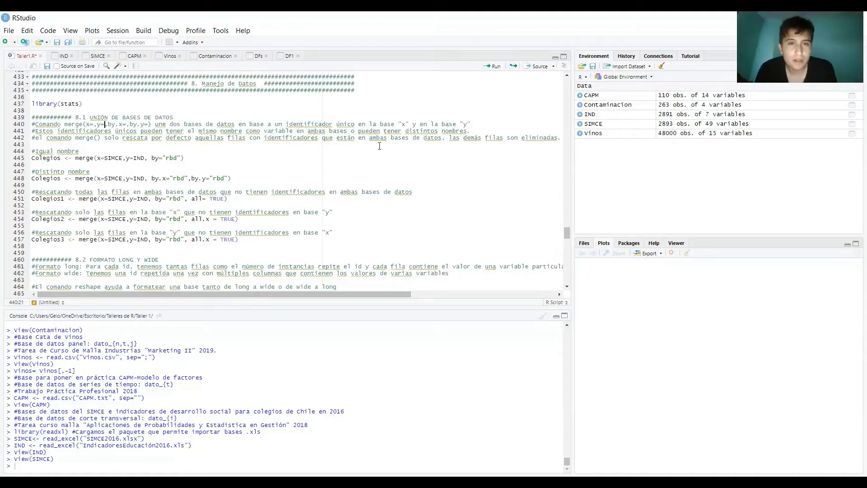
drag(86, 123, 105, 124)
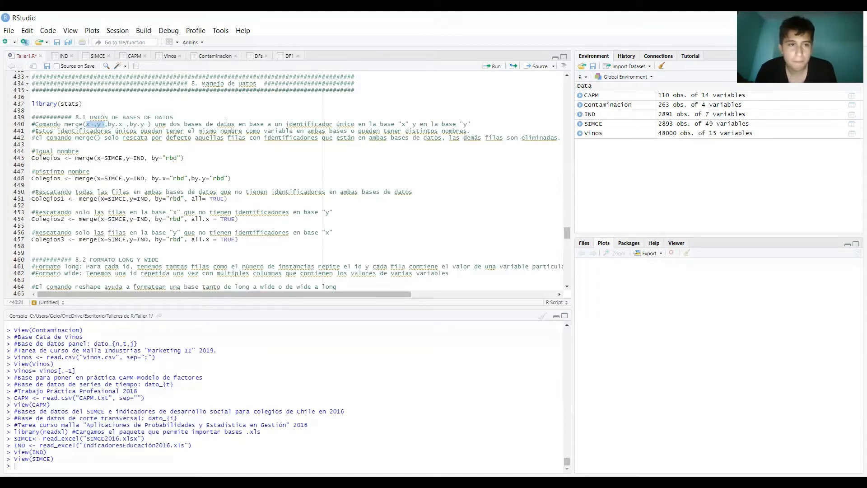
click(193, 130)
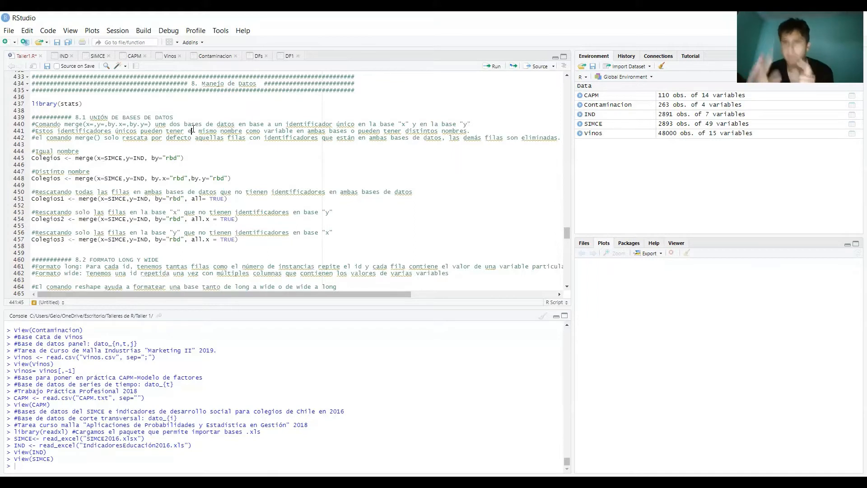
Compare the school identifiers in the rbd column of the SIMCE and IND tables.
click(98, 56)
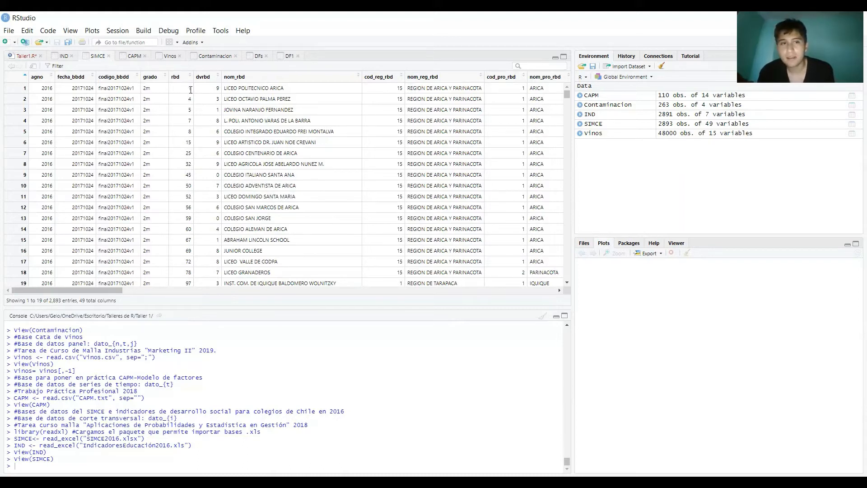
drag(236, 89, 284, 92)
click(280, 97)
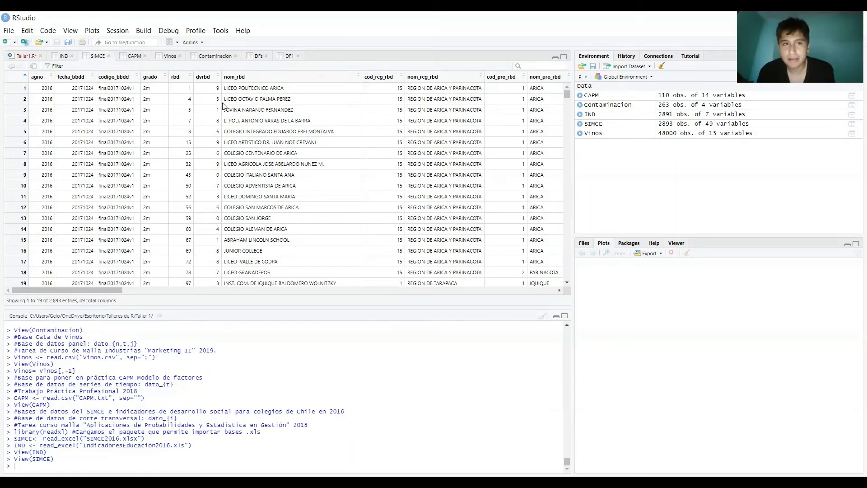
click(65, 55)
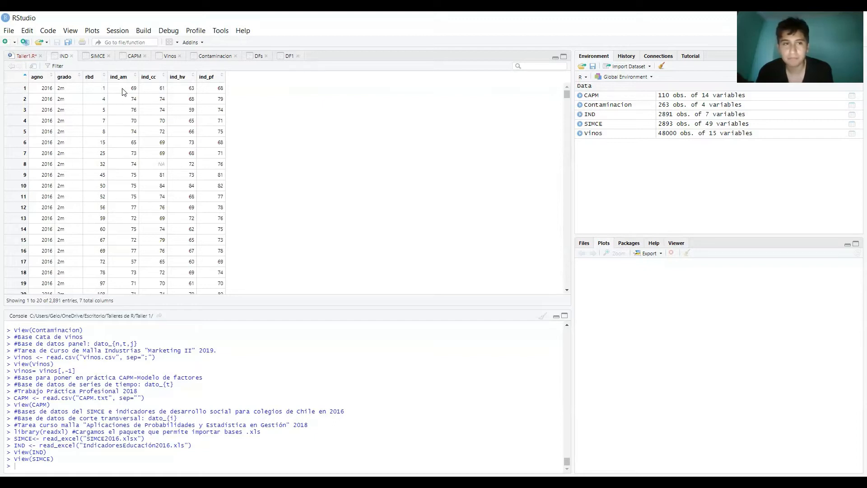
click(88, 54)
click(68, 56)
click(92, 57)
click(68, 55)
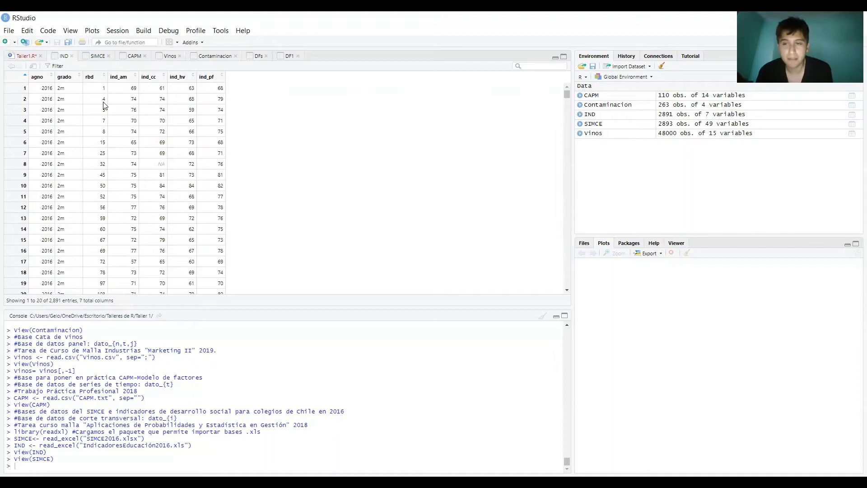
click(32, 54)
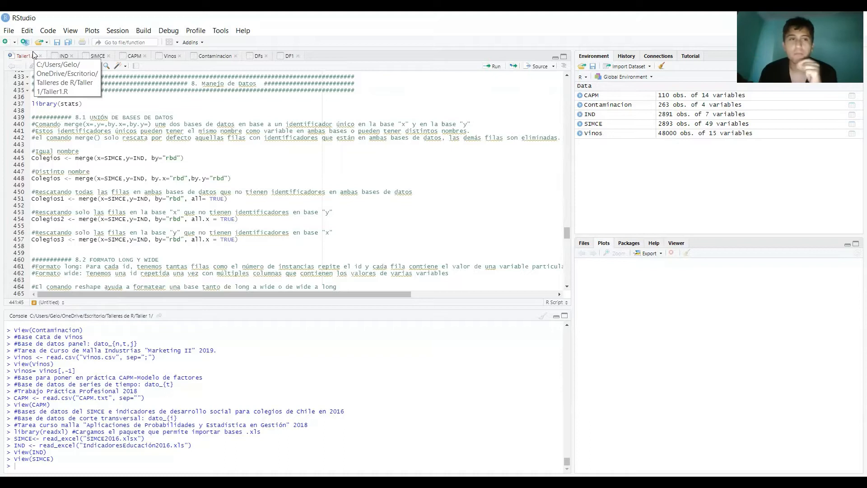
Check whether the identifier column carries the same name in the IND and SIMCE tables.
click(61, 56)
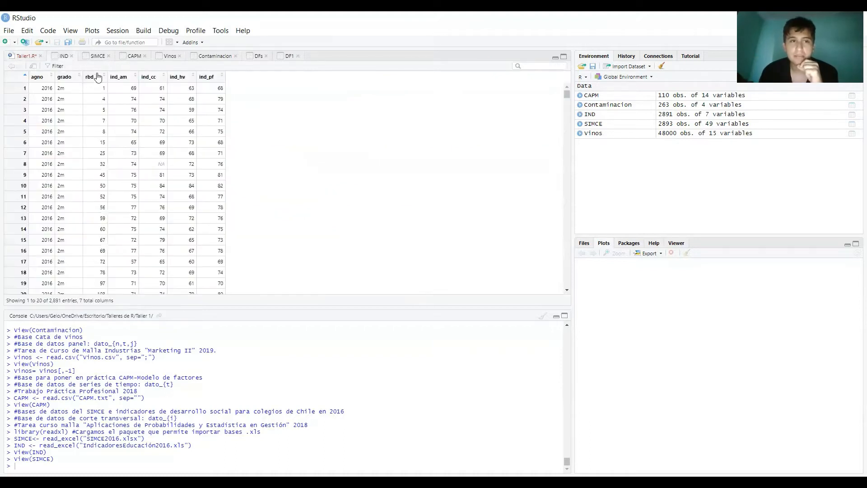
click(94, 56)
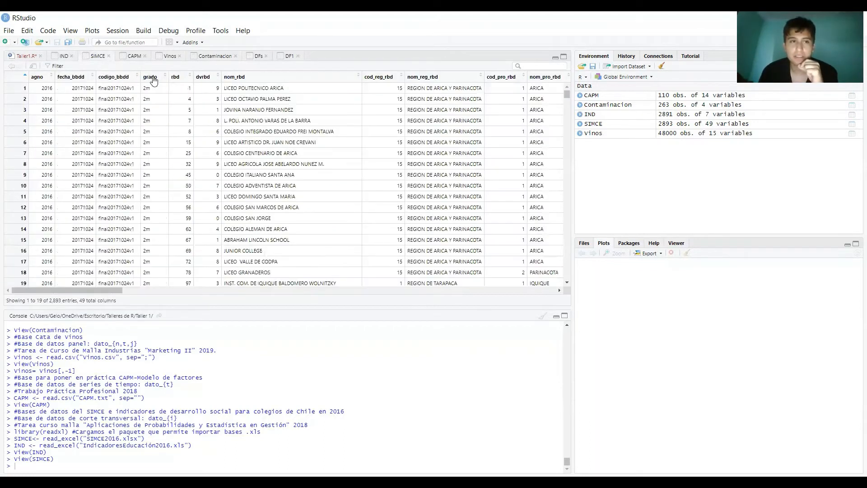
click(62, 56)
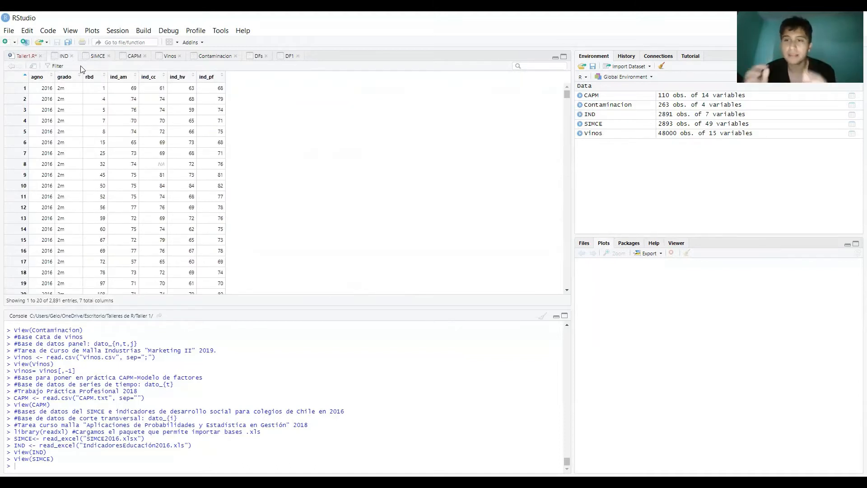
click(23, 56)
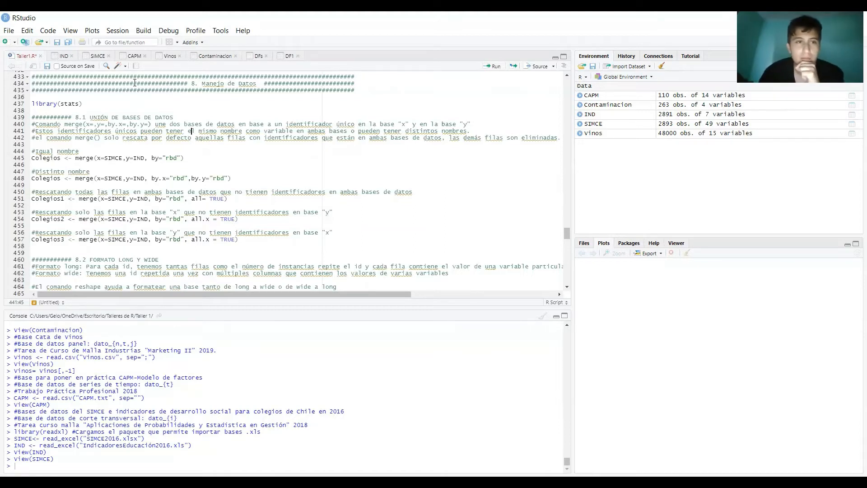
click(86, 58)
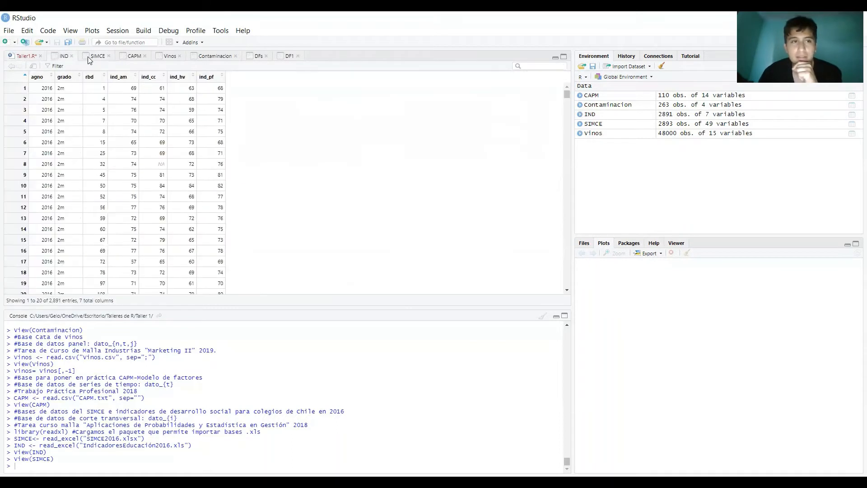
click(99, 59)
click(67, 54)
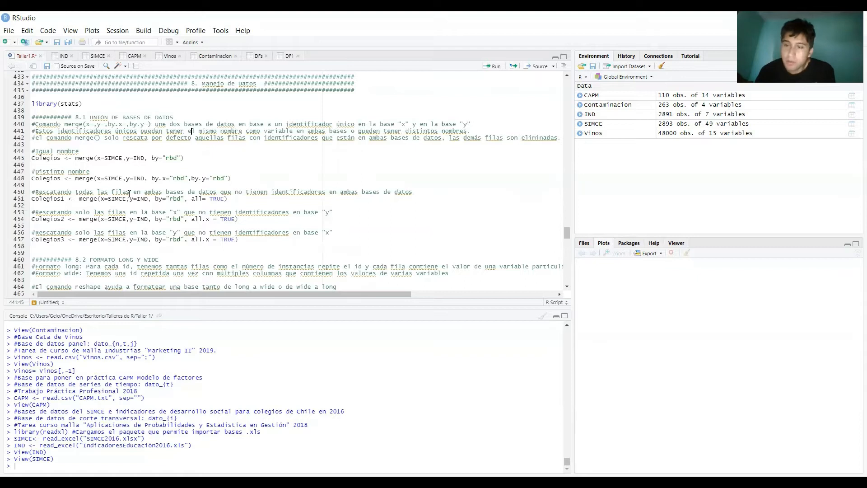
Examine the arguments x=SIMCE, y=IND and by="rbd" of the same-name merge command against the two source tables.
drag(76, 158, 159, 157)
click(97, 159)
click(153, 158)
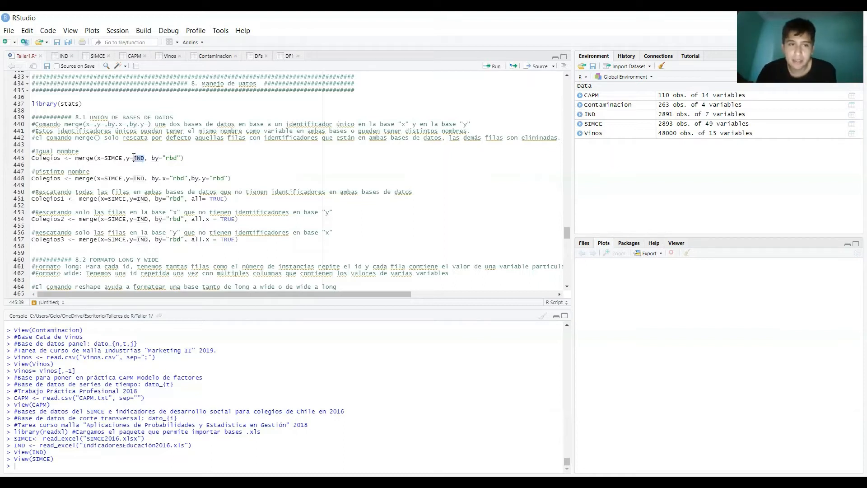
click(111, 158)
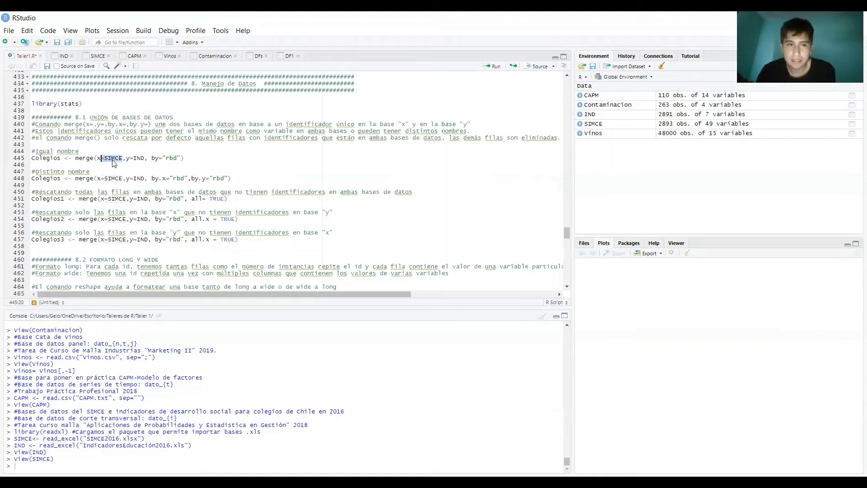
click(64, 56)
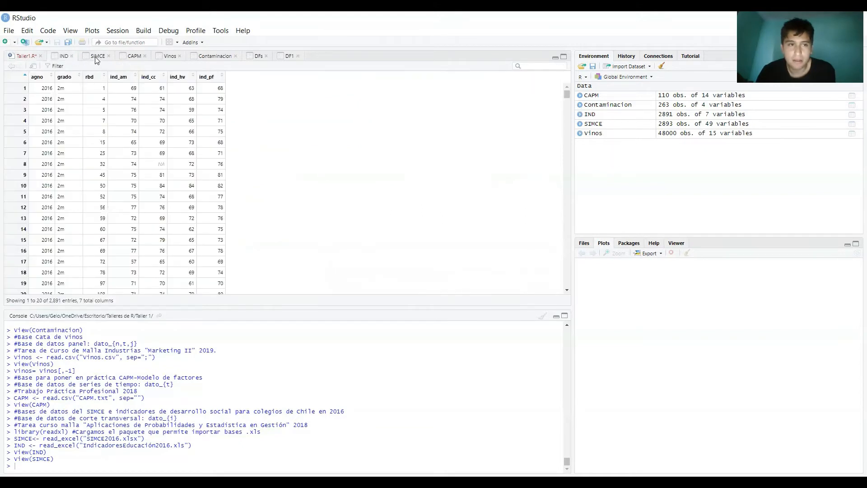
click(97, 55)
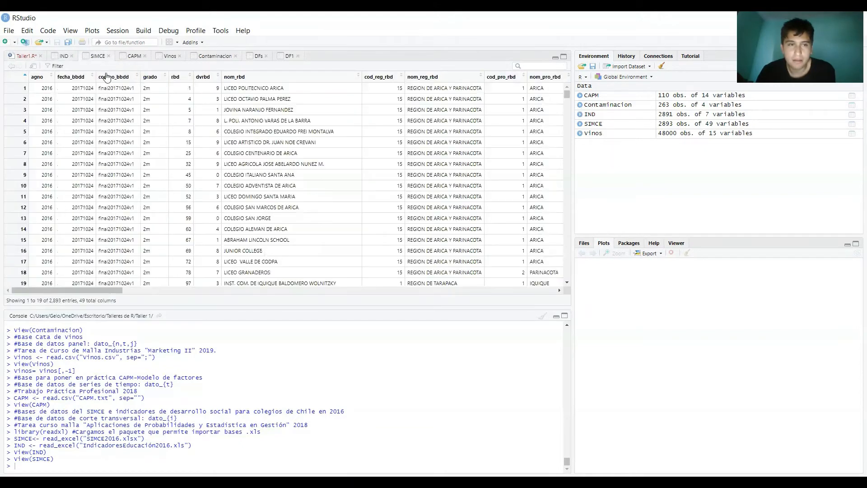
click(27, 55)
drag(154, 159, 181, 158)
click(169, 158)
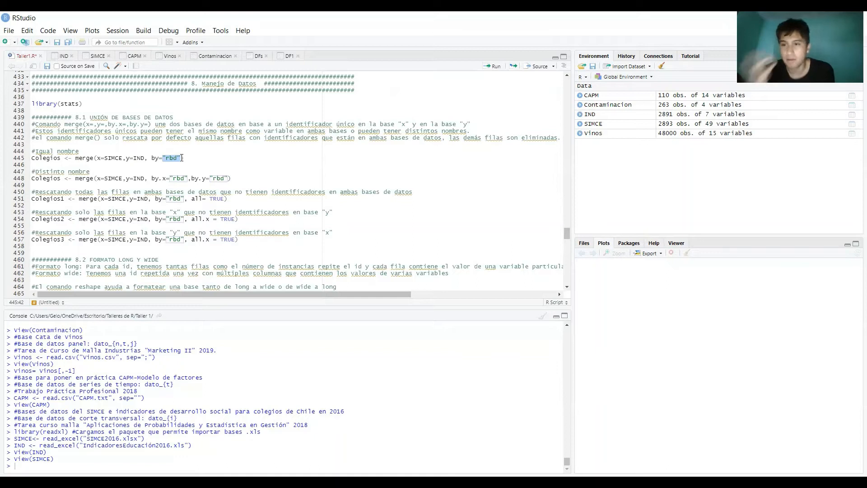
Run the script from the 8.1 heading through the same-name merge of SIMCE and IND by "rbd", and view the Colegios table.
drag(185, 158, 31, 117)
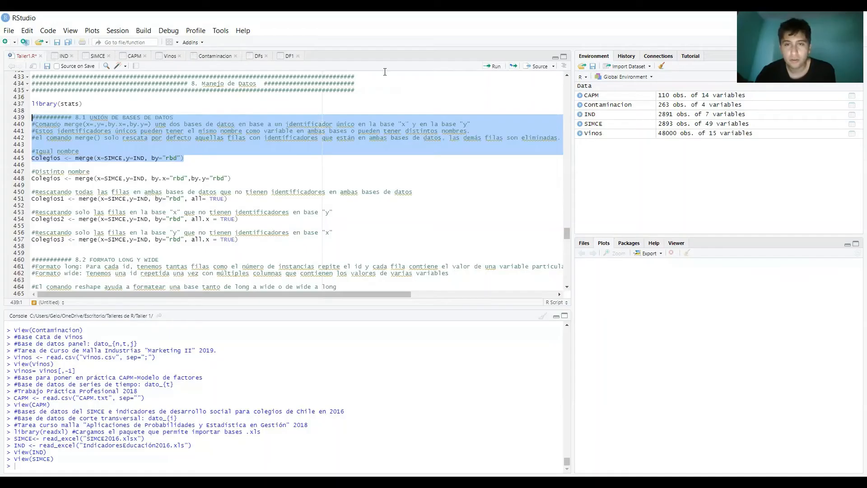
key(ctrl+Return)
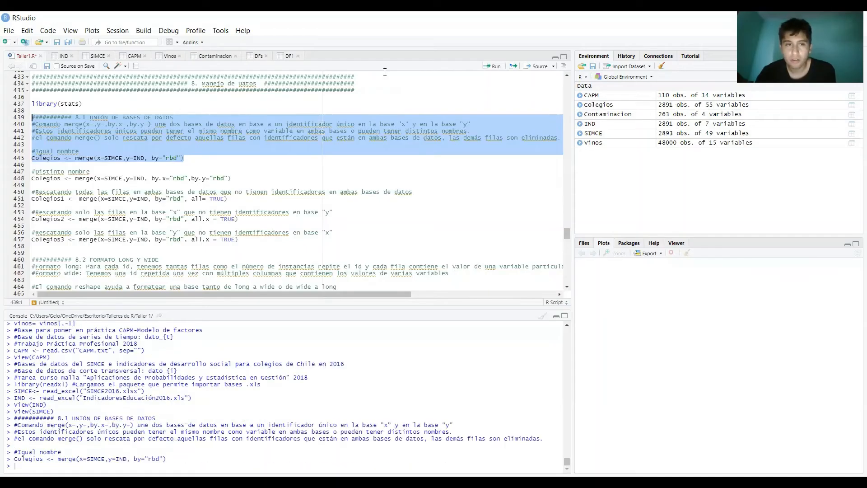
click(597, 107)
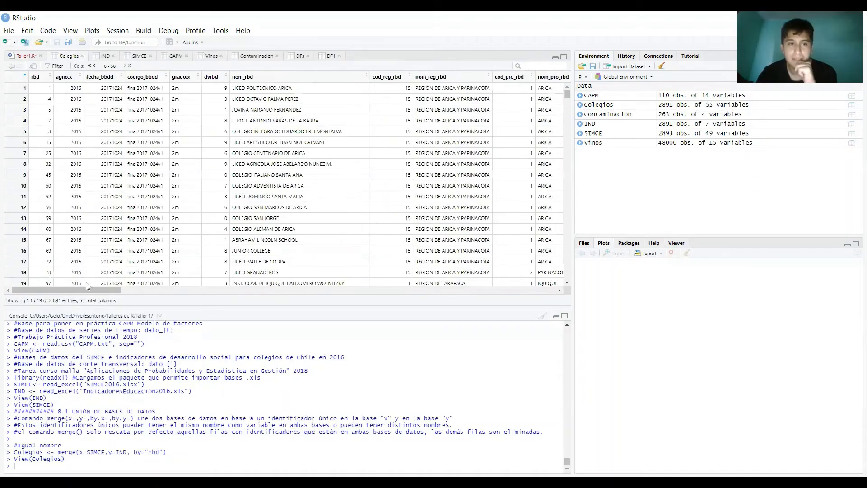
Compare the columns of the merged Colegios table with those of the IND and SIMCE tables.
drag(120, 290, 59, 283)
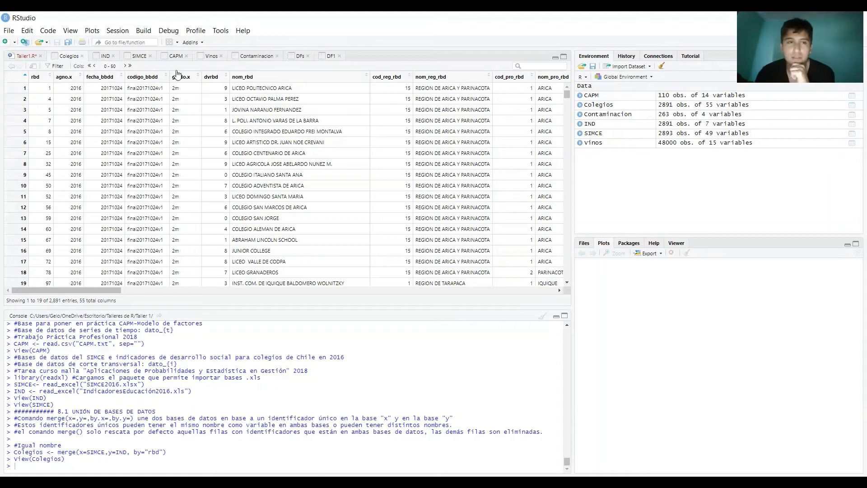
click(101, 56)
click(139, 56)
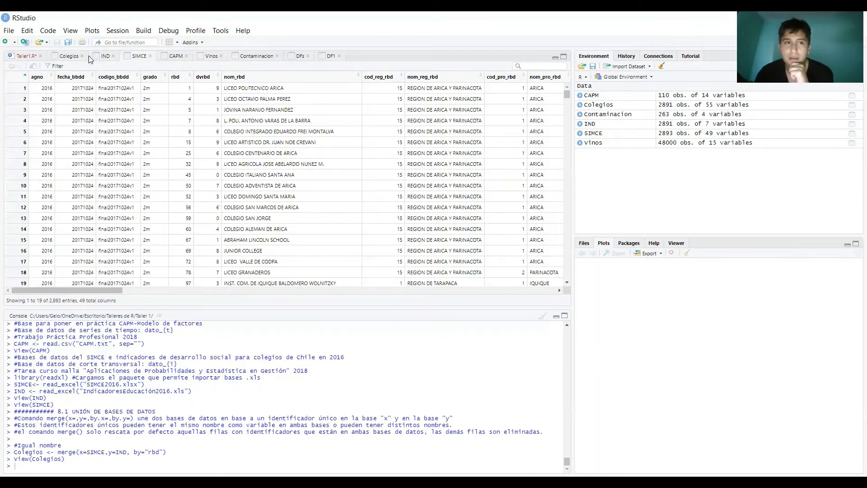
click(103, 56)
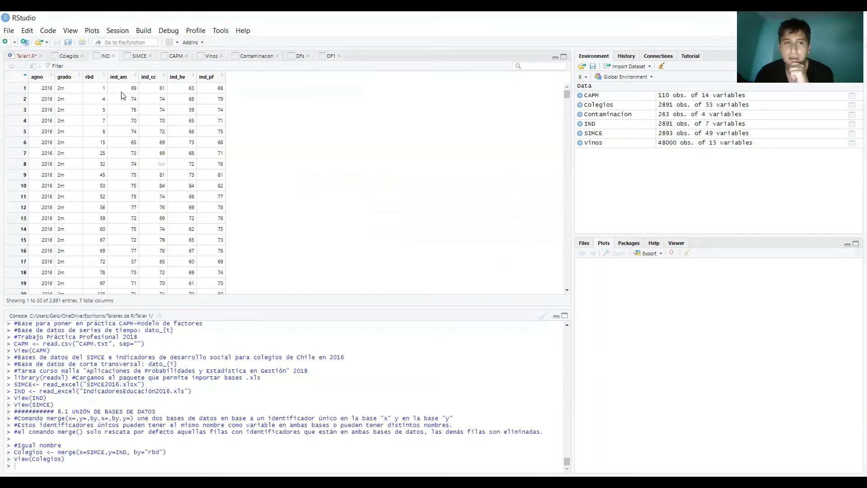
click(131, 57)
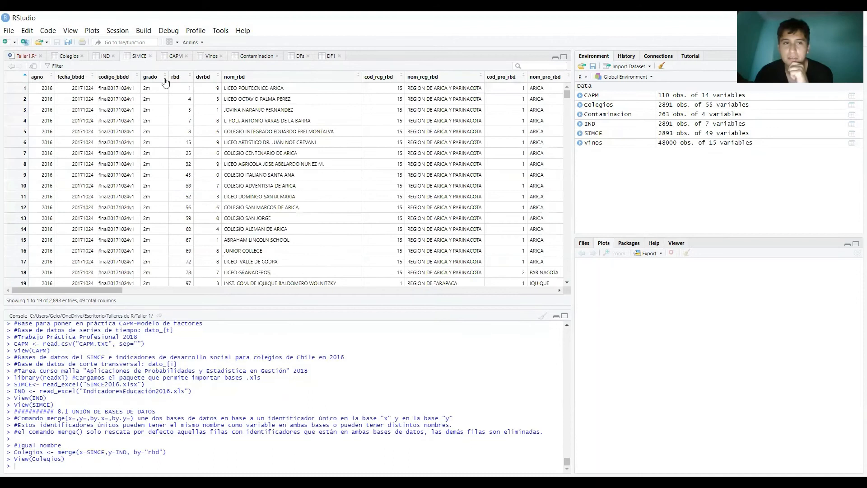
click(102, 57)
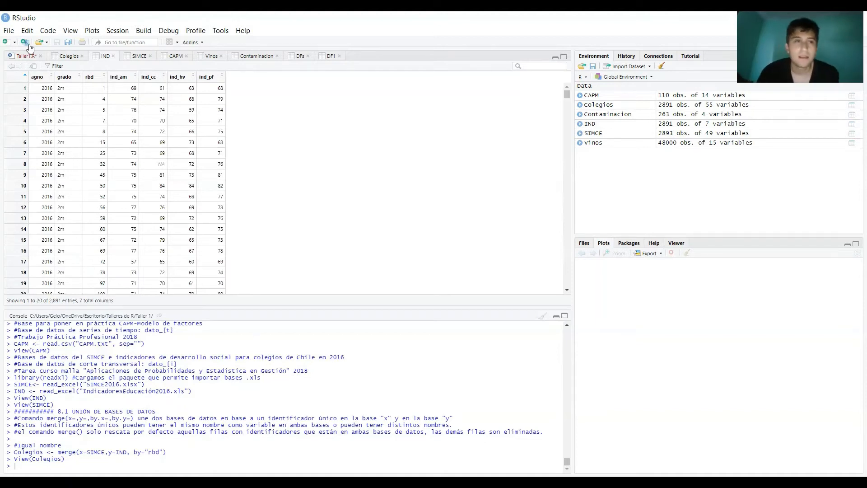
Return to the Taller1.R script and save it.
click(23, 56)
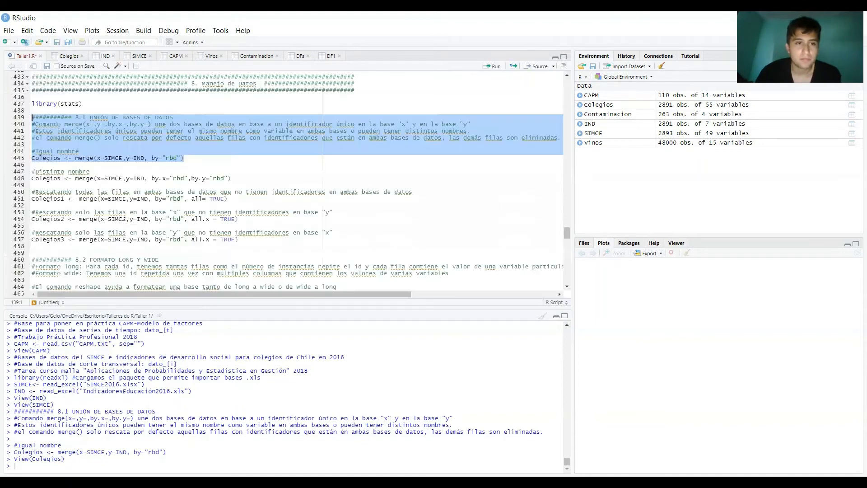
key(ctrl+s)
click(210, 131)
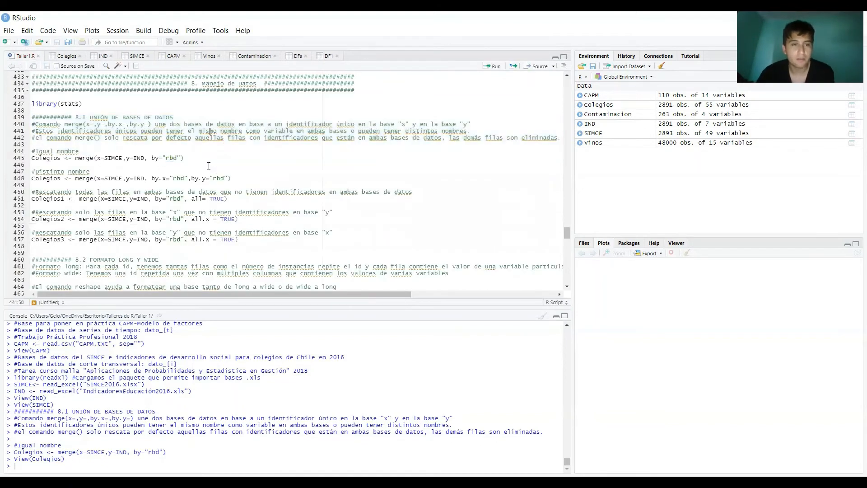
Review the same-name merge block in section 8.1 and its "rbd" identifier.
drag(198, 159, 32, 116)
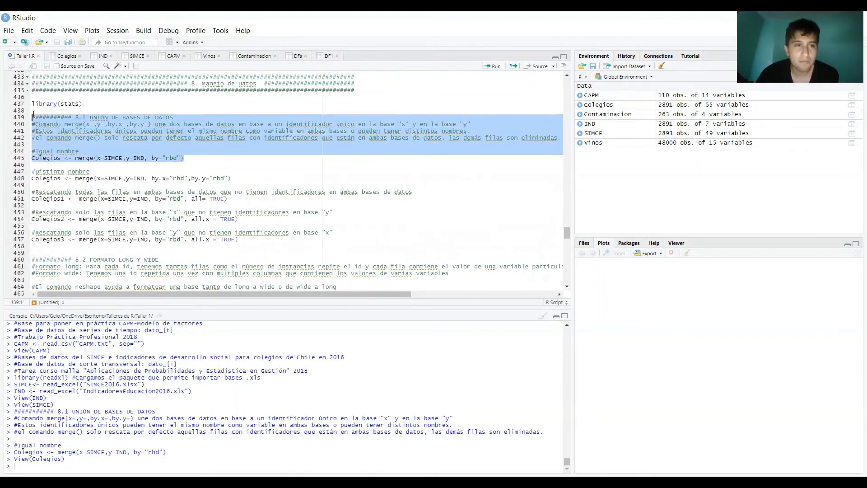
click(134, 158)
drag(166, 158, 179, 160)
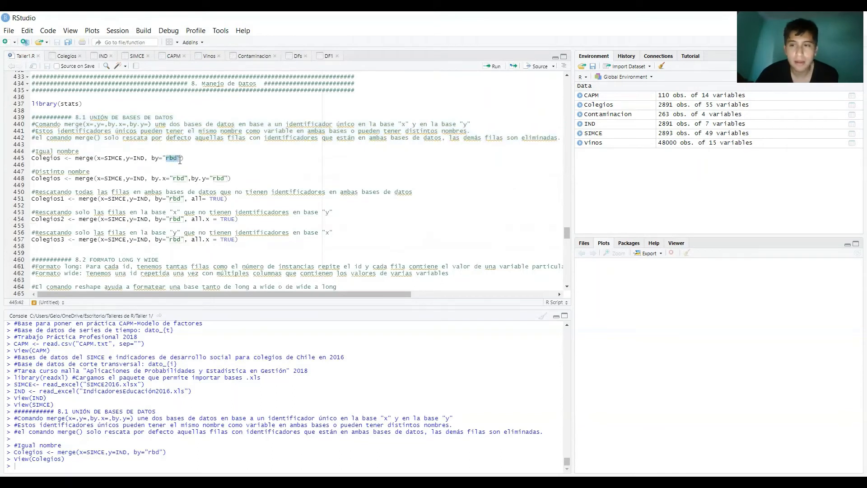
Check the rbd identifier column in the SIMCE and IND tables and return to the Taller1.R script.
drag(97, 159, 146, 157)
click(145, 158)
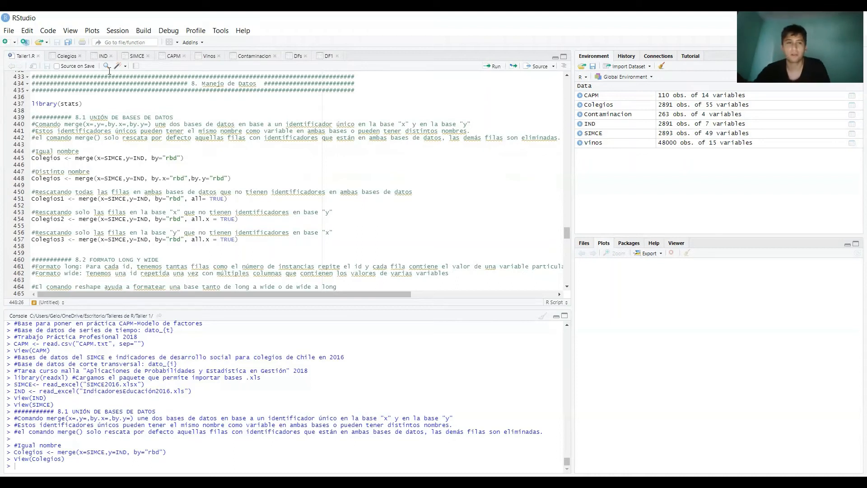
click(131, 58)
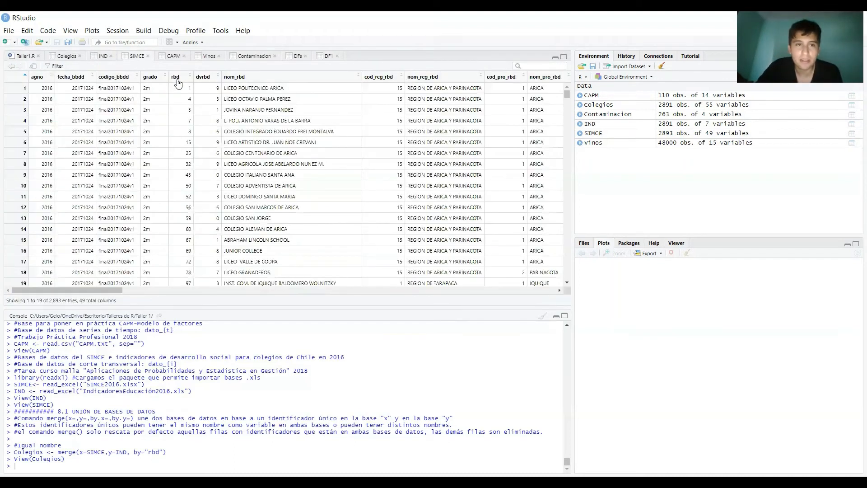
click(103, 56)
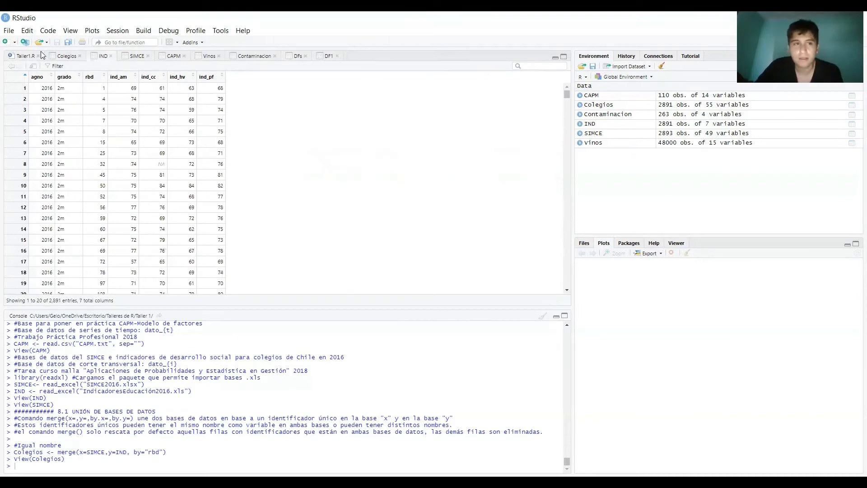
click(28, 58)
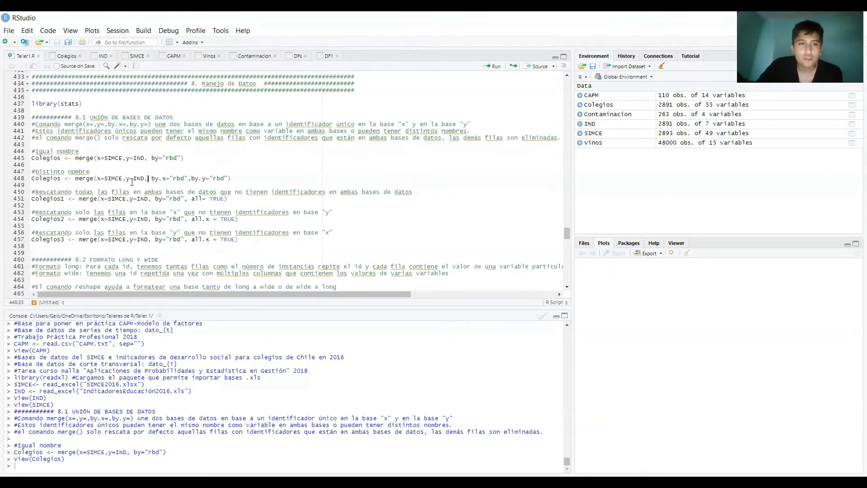
Examine how by.x and by.y correspond to x=SIMCE and y=IND in the different-name merge line.
drag(152, 179, 206, 178)
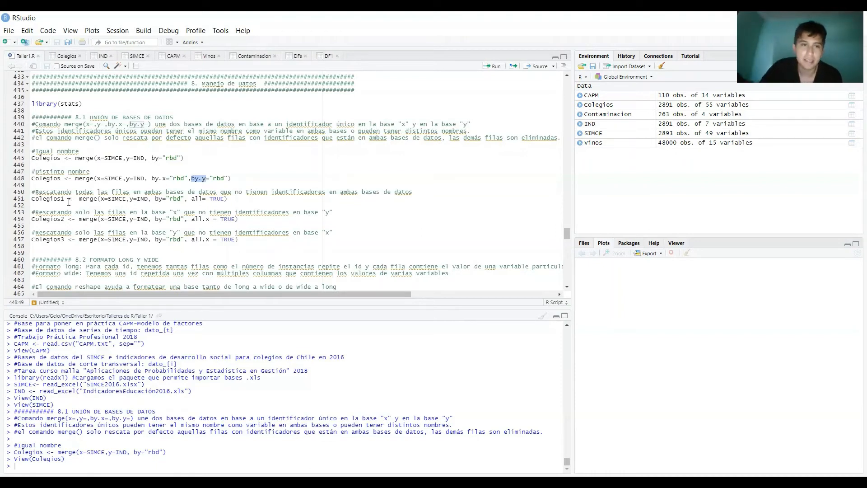
drag(97, 179, 124, 179)
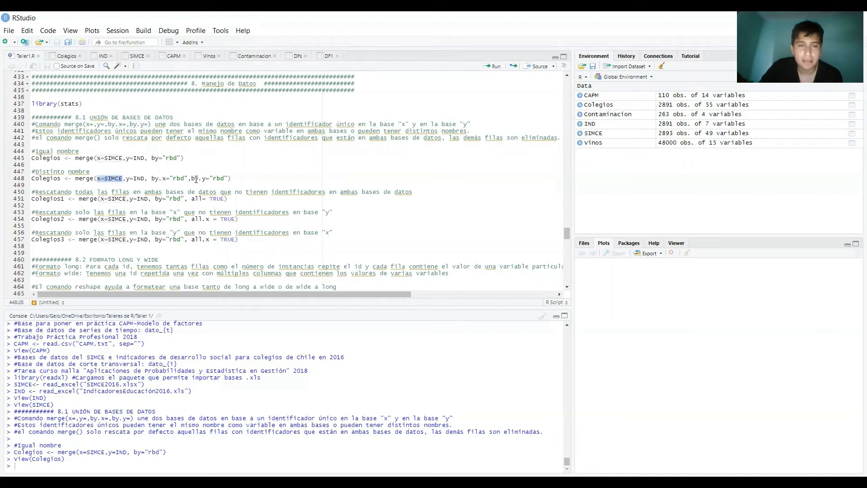
drag(192, 179, 207, 180)
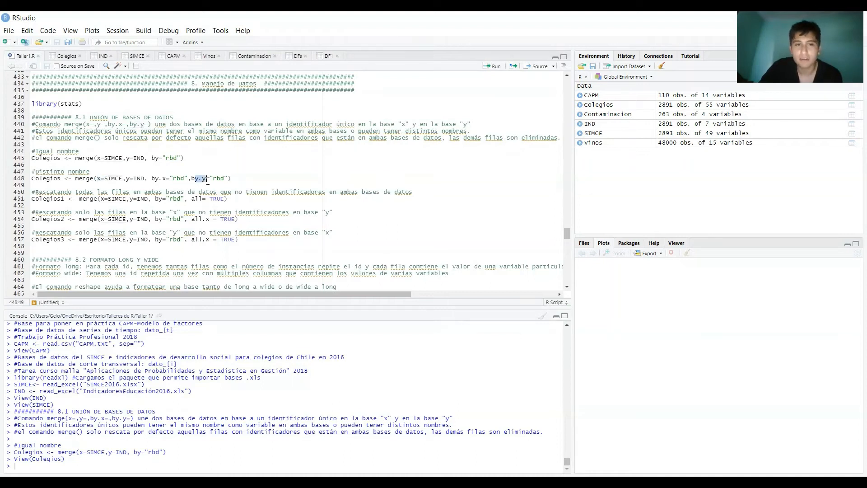
drag(126, 179, 145, 180)
click(145, 180)
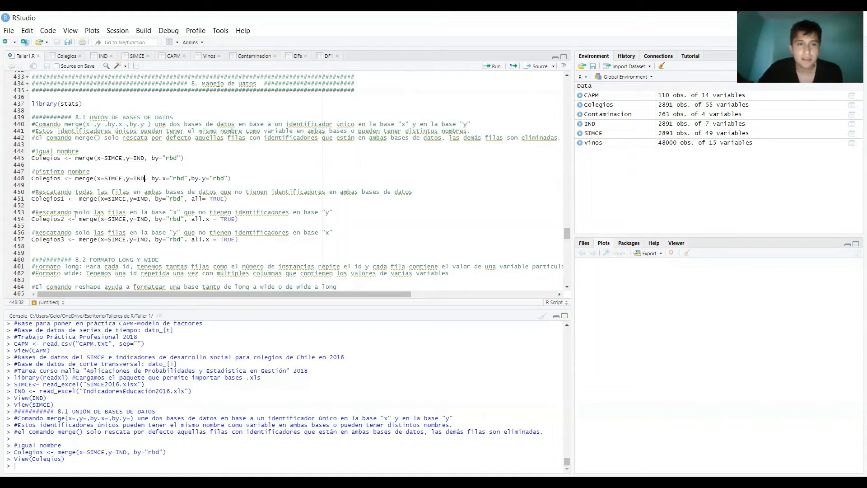
drag(122, 179, 98, 180)
Try "cod" and "id" as the by.x identifier in the different-name merge line, and restore "rbd".
click(170, 179)
double_click(180, 179)
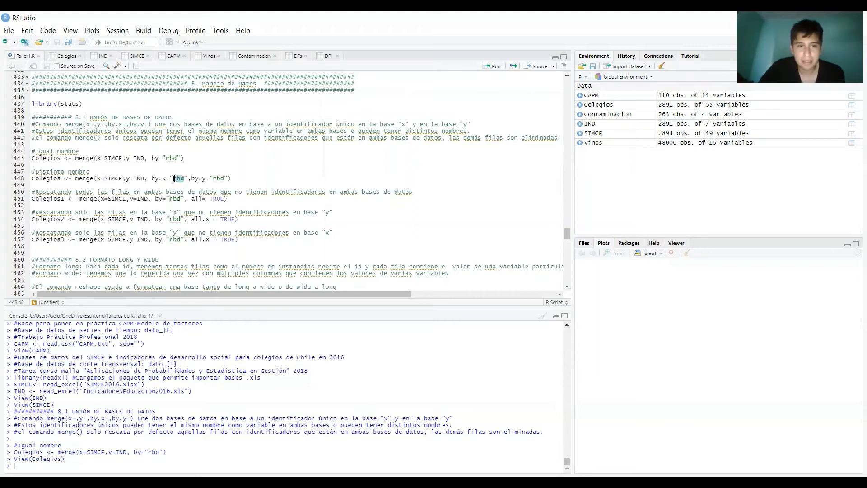
text(cod)
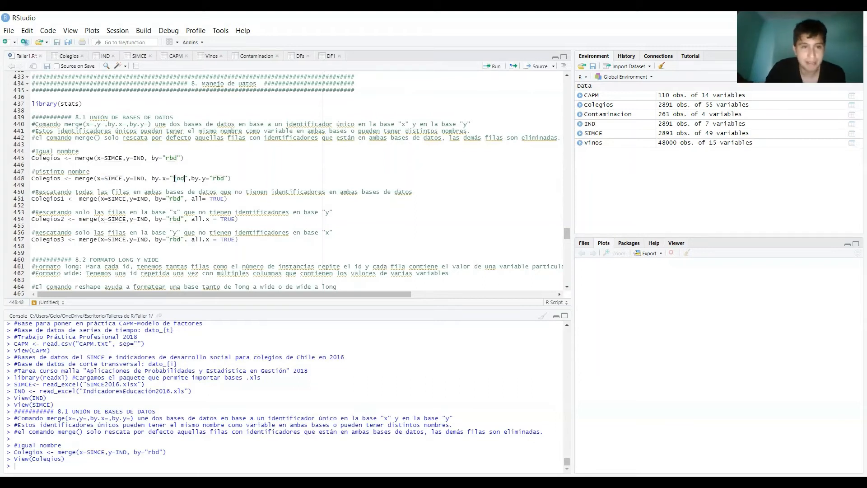
key(BackSpace)
key(BackSpace)
key(BackSpace)
text(id)
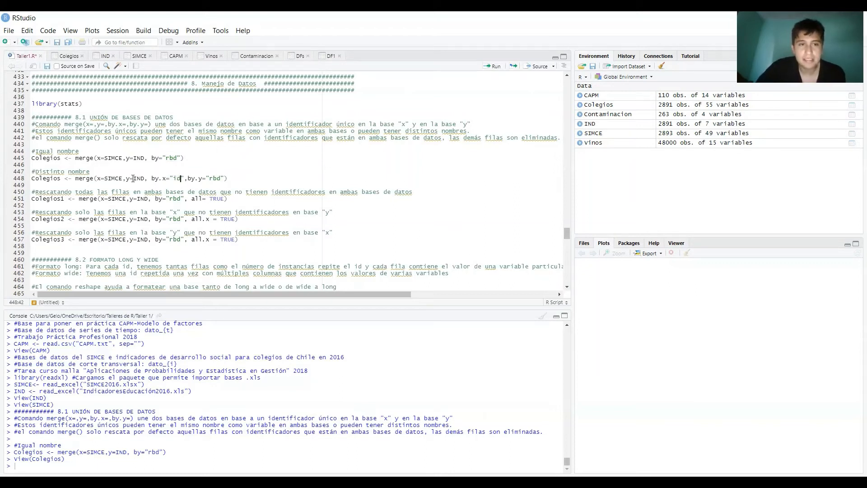
drag(196, 179, 223, 181)
click(223, 181)
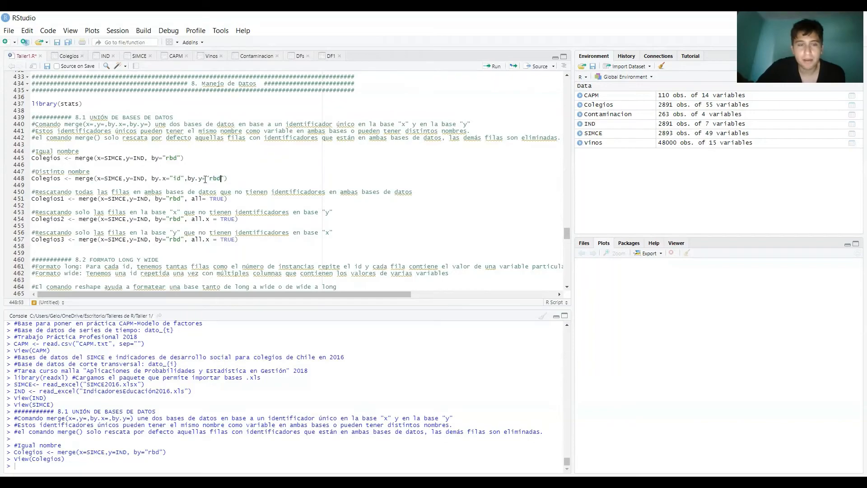
double_click(177, 178)
text(rbd)
Save the script and run the different-name merge of SIMCE and IND with by.x="rbd" and by.y="rbd".
key(ctrl+s)
drag(231, 179, 11, 175)
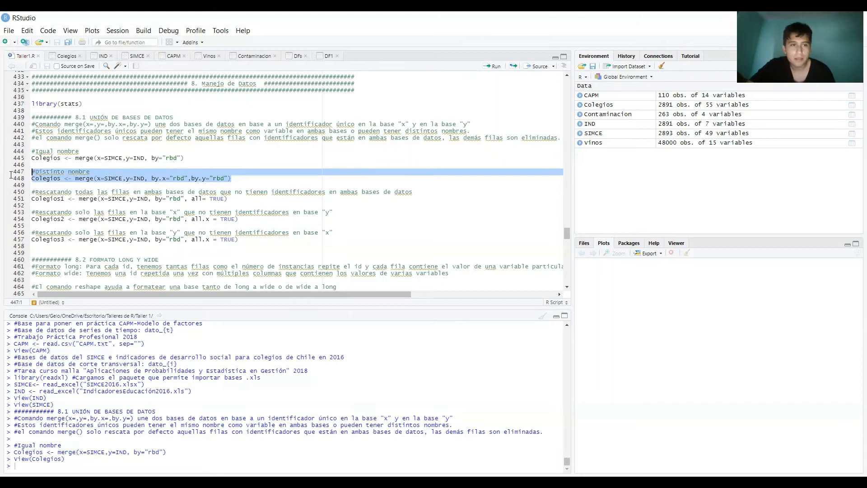
click(486, 68)
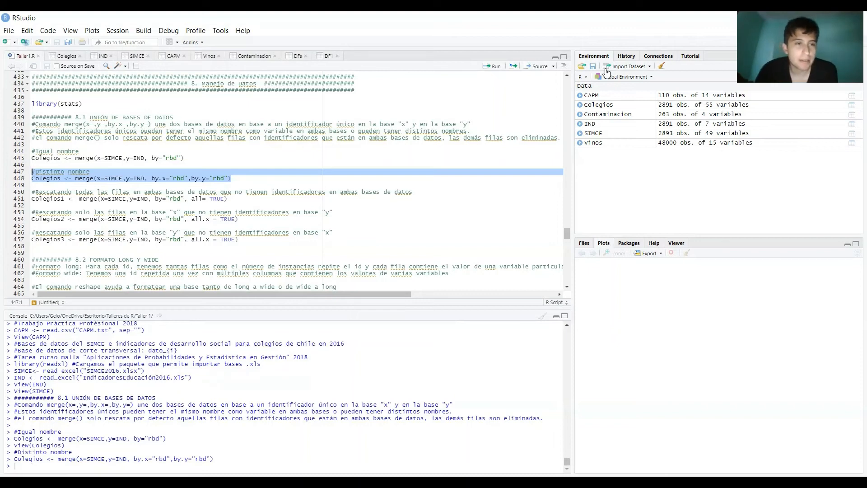
Run the commented Colegios1 merge of SIMCE and IND by "rbd" with all= TRUE to keep unmatched rows from both tables.
click(255, 195)
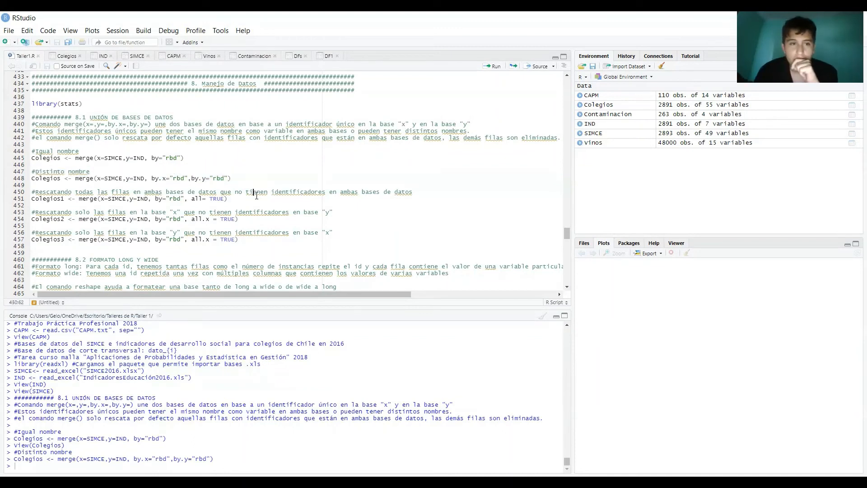
drag(236, 200, 22, 195)
click(240, 203)
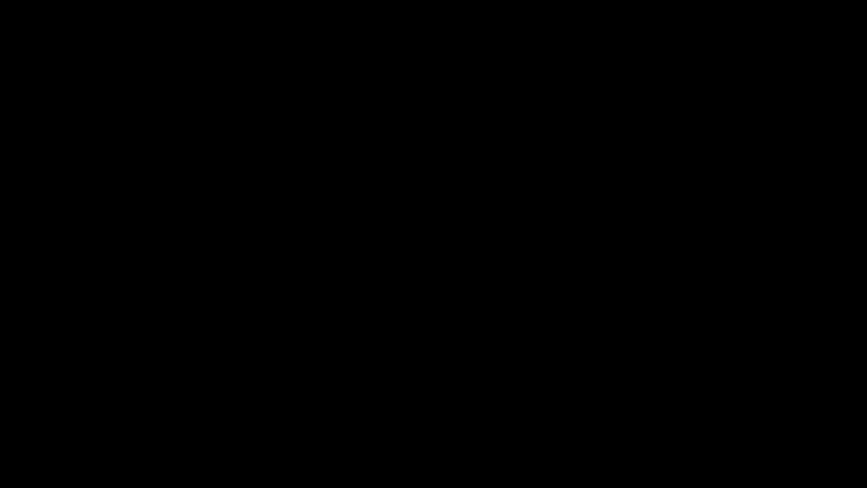
click(140, 198)
click(185, 219)
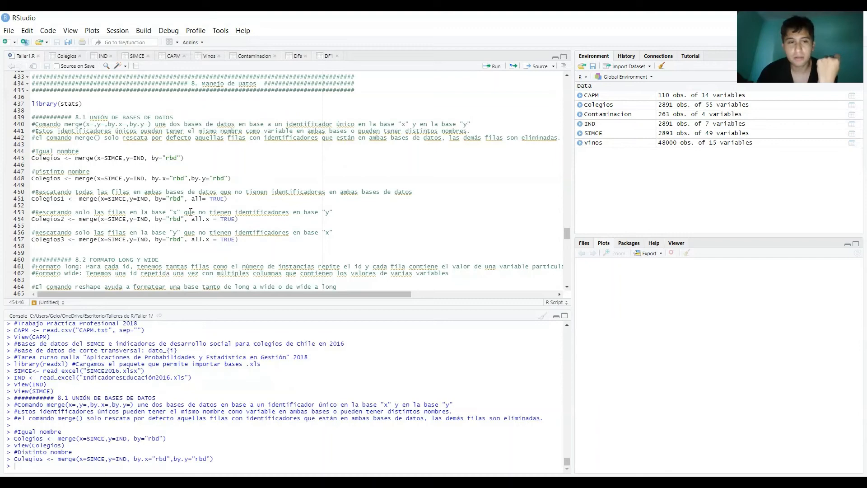
drag(188, 200, 224, 199)
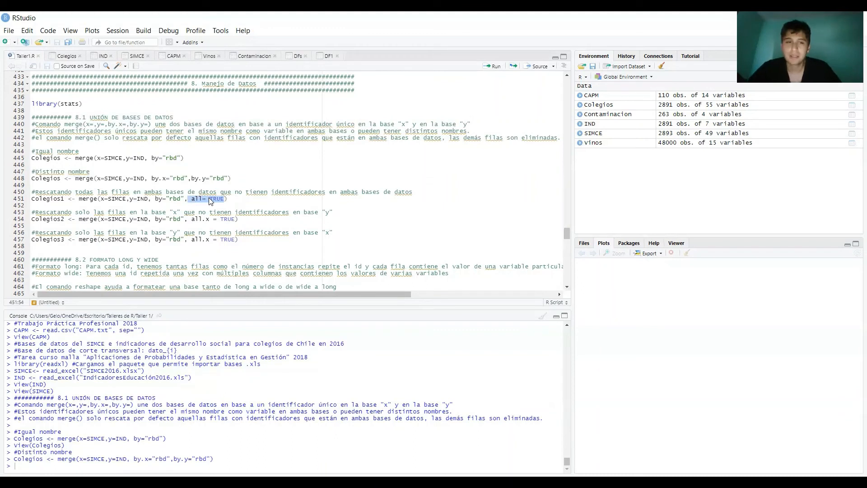
drag(227, 200, 1, 192)
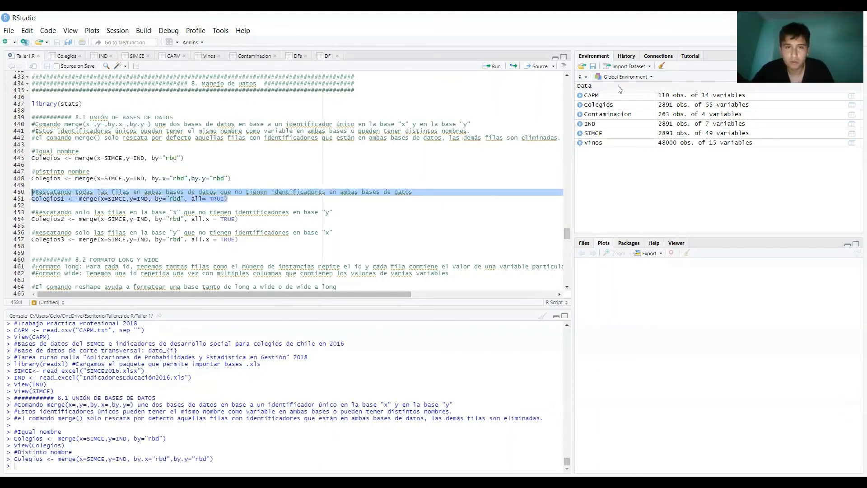
click(493, 66)
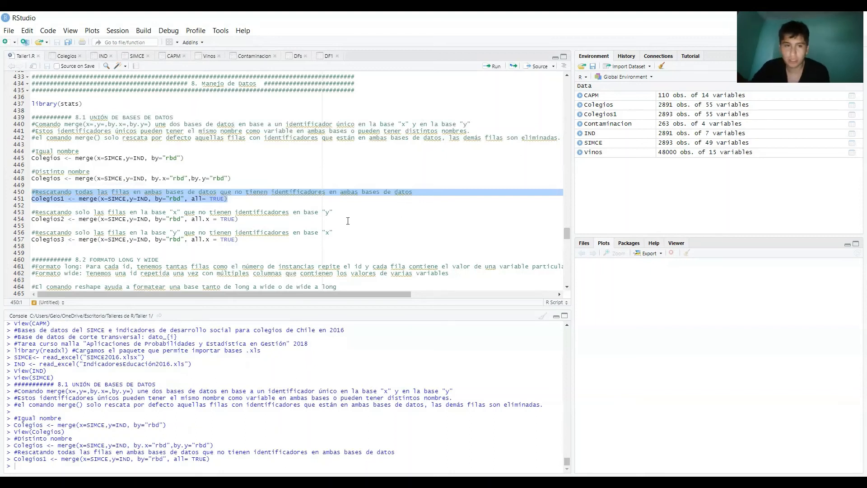
Compare the all= TRUE argument of the Colegios1 merge with the all.x argument and x, y inputs of the Colegios2 merge.
click(238, 200)
drag(192, 199, 229, 201)
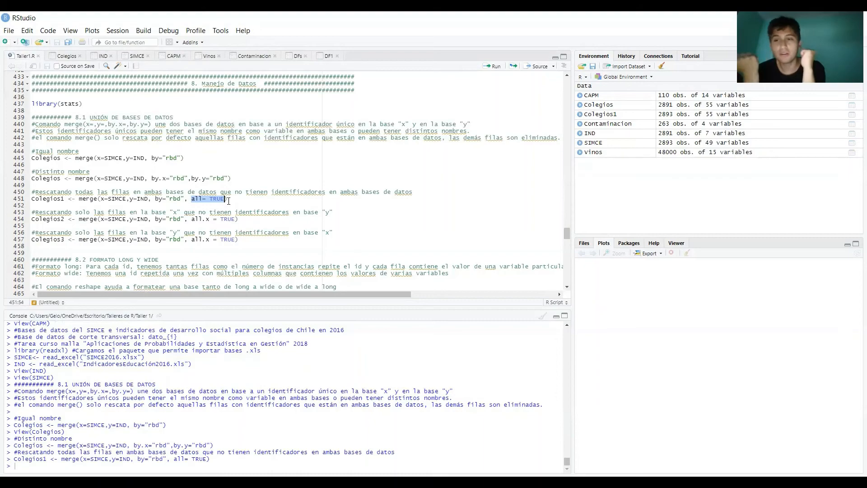
click(195, 220)
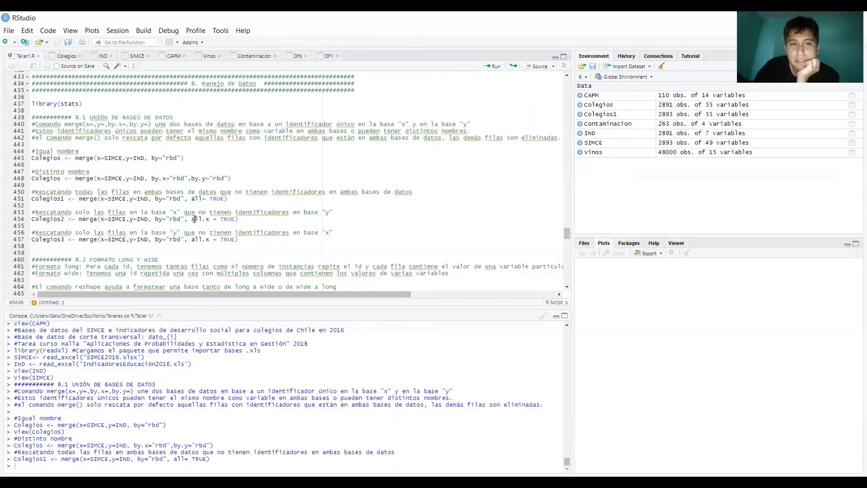
click(209, 220)
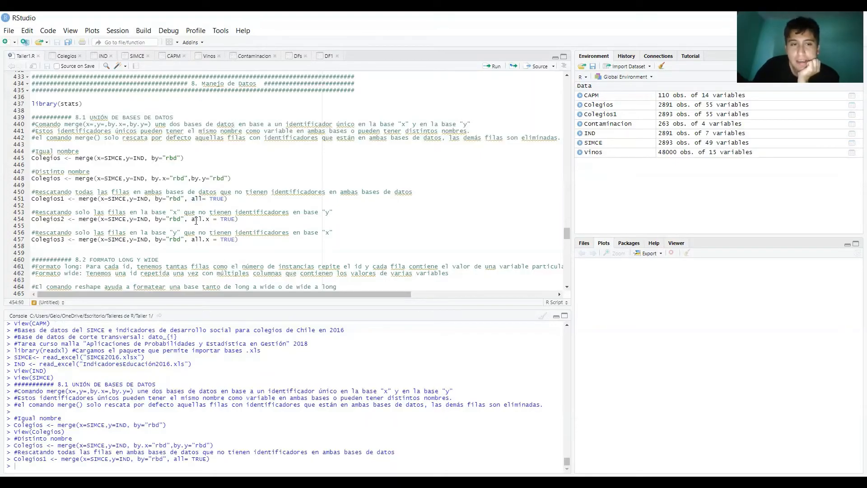
drag(192, 220, 210, 221)
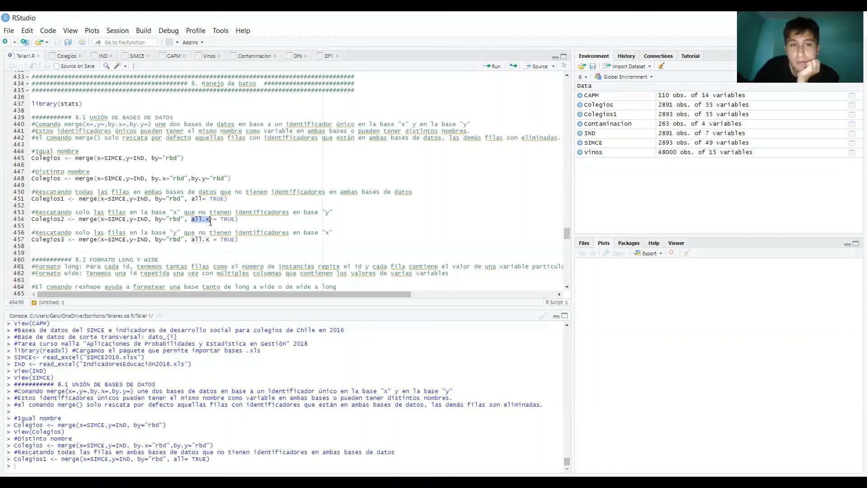
click(202, 221)
drag(192, 219, 210, 220)
drag(101, 219, 148, 220)
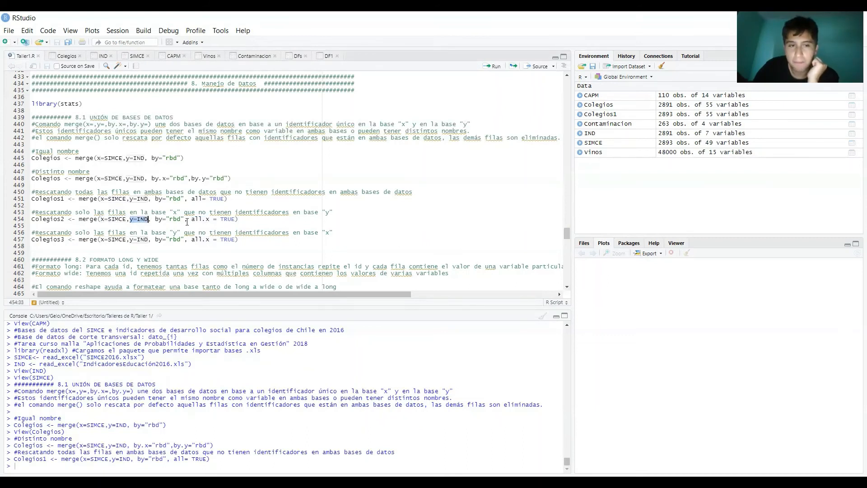
drag(221, 220, 235, 220)
double_click(235, 220)
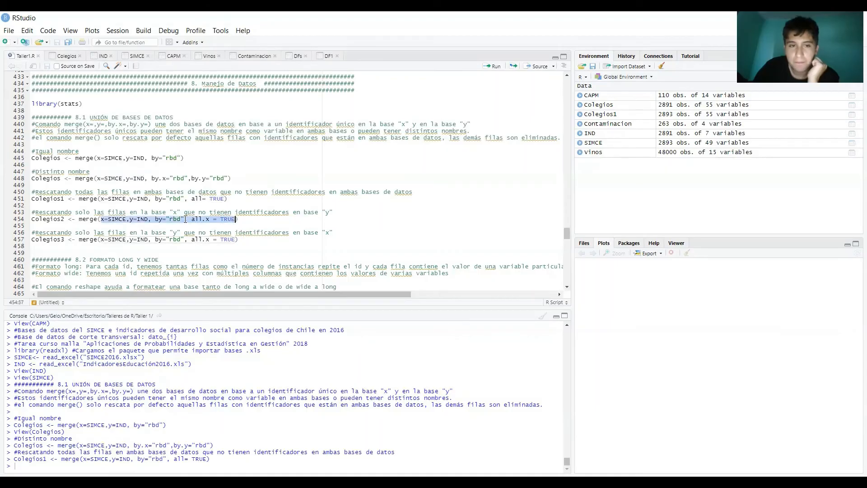
Change the Colegios3 merge argument to all.y so it keeps unmatched rows of the y=IND table.
click(185, 220)
key(BackSpace)
text(y)
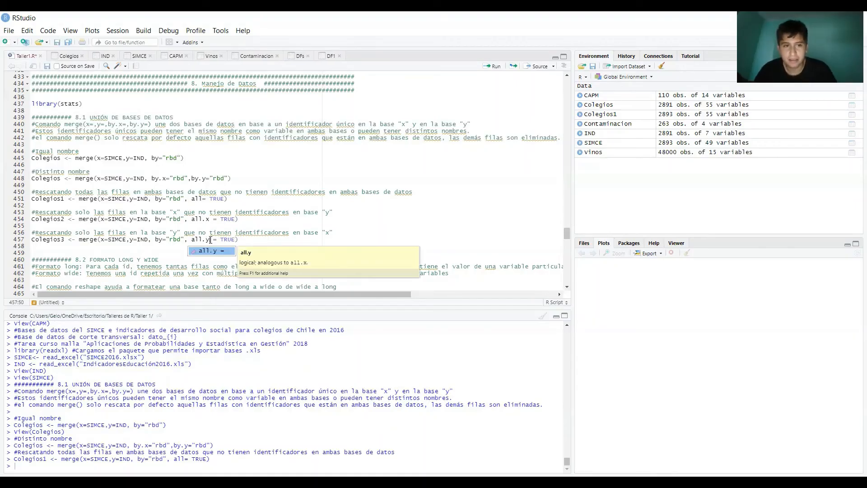
double_click(211, 240)
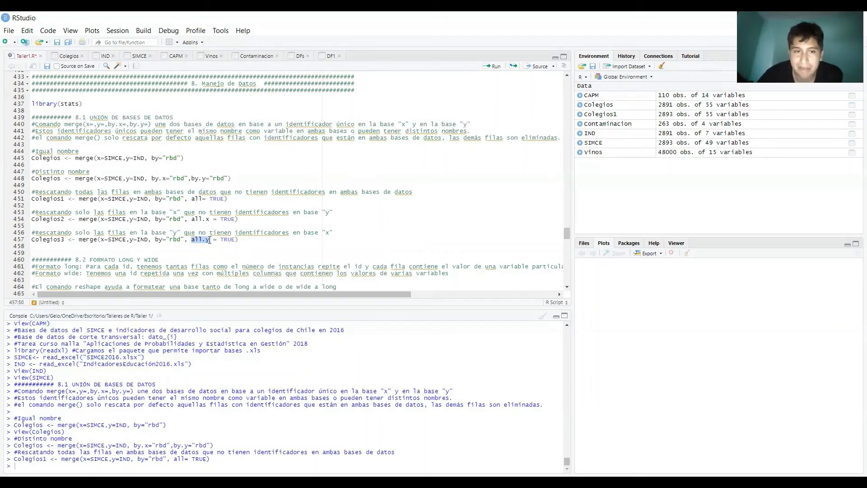
drag(130, 240, 148, 240)
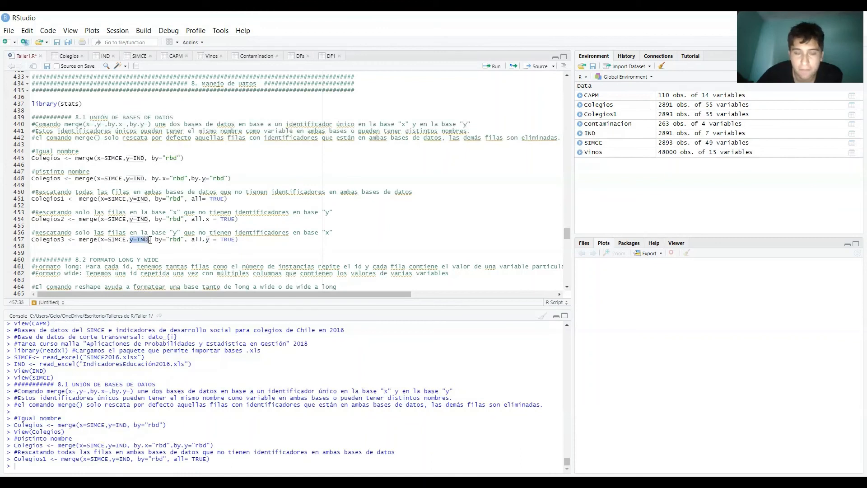
click(186, 227)
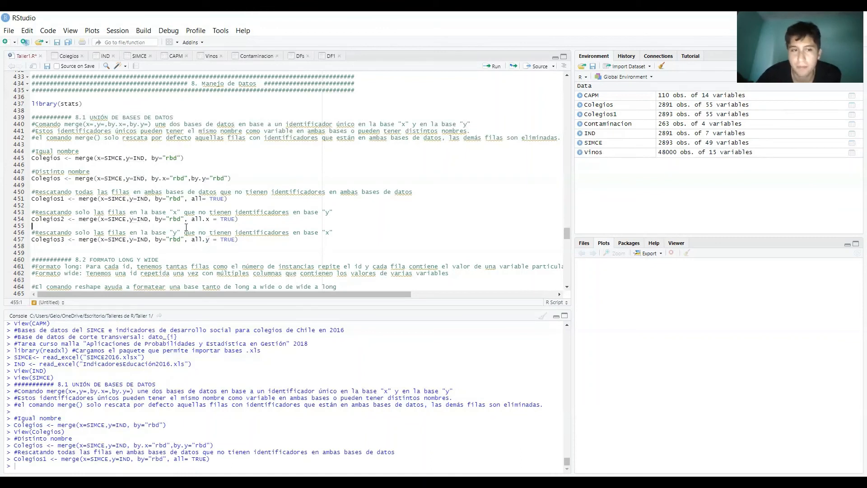
Run the whole 8.1 section, from its heading through the Colegios3 merge.
drag(262, 245, 14, 115)
click(492, 66)
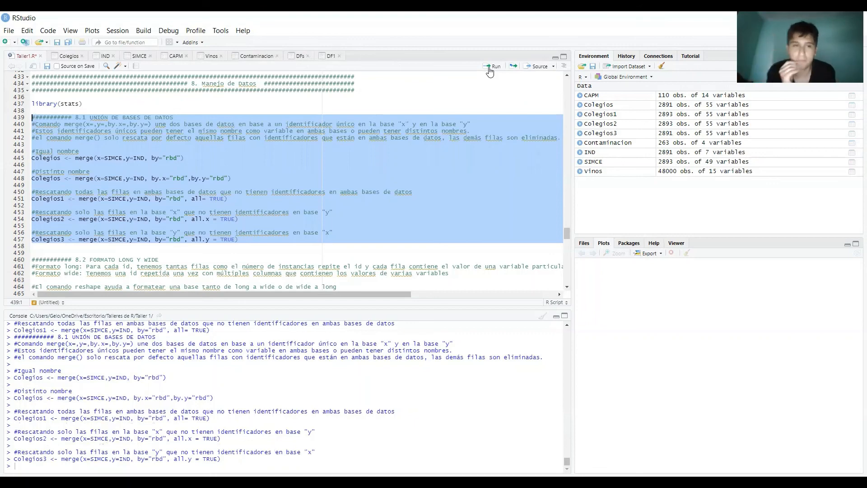
scroll(451, 82, down, 3)
Compare the rbd columns of the SIMCE and IND tables and return to the Colegios3 merge line in the script.
click(135, 55)
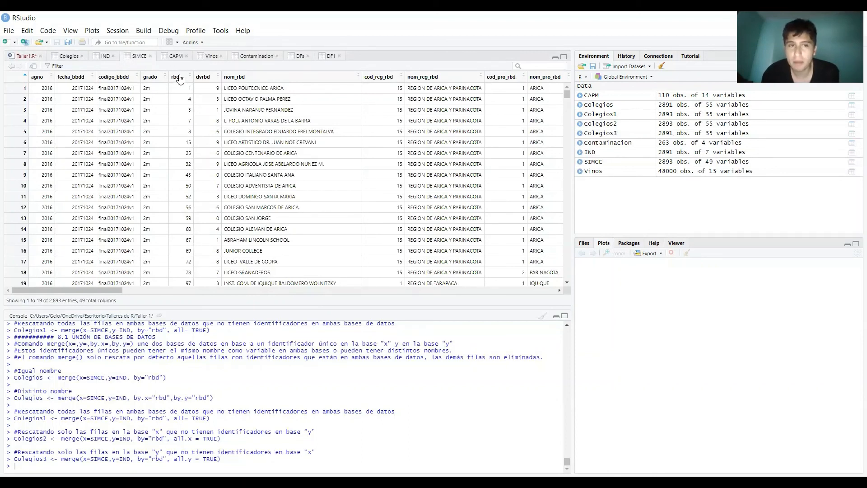
click(106, 58)
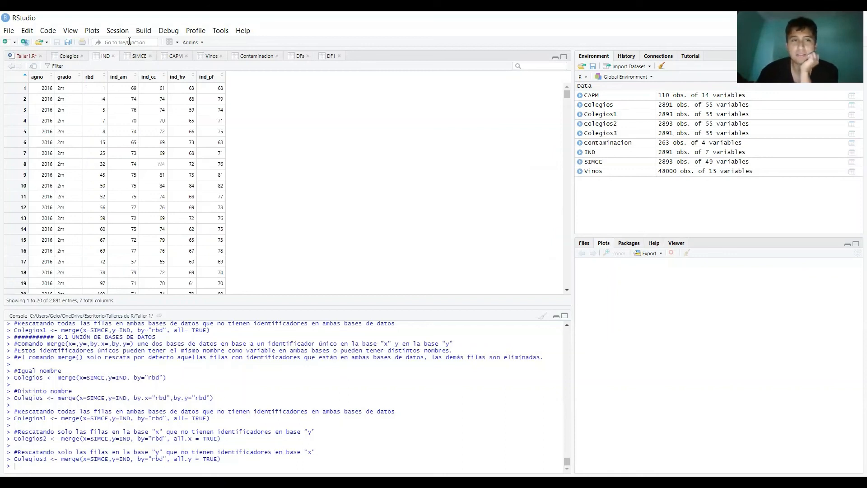
click(138, 57)
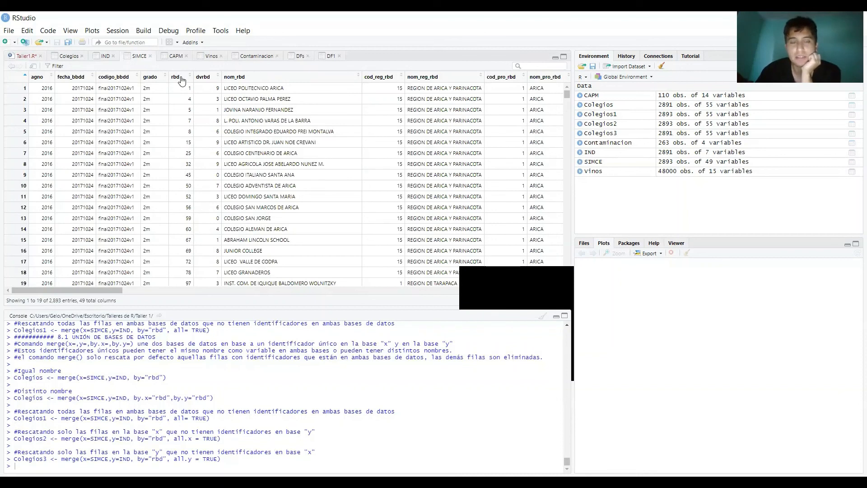
click(108, 57)
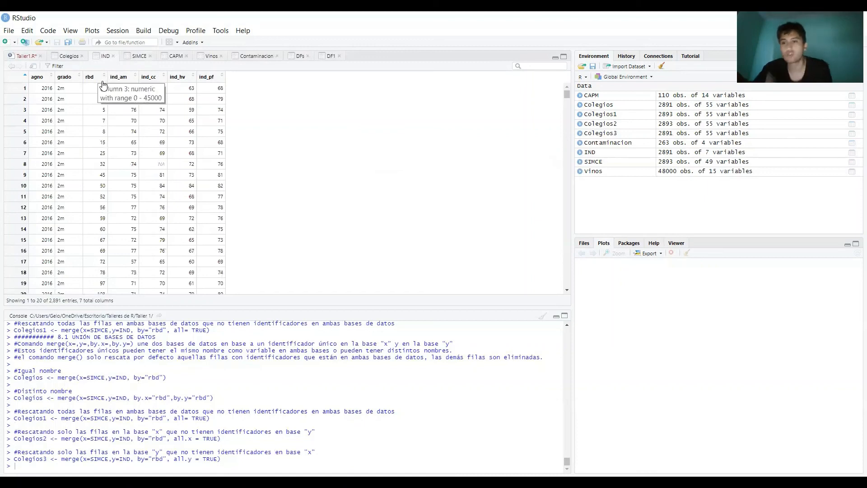
click(28, 55)
click(181, 185)
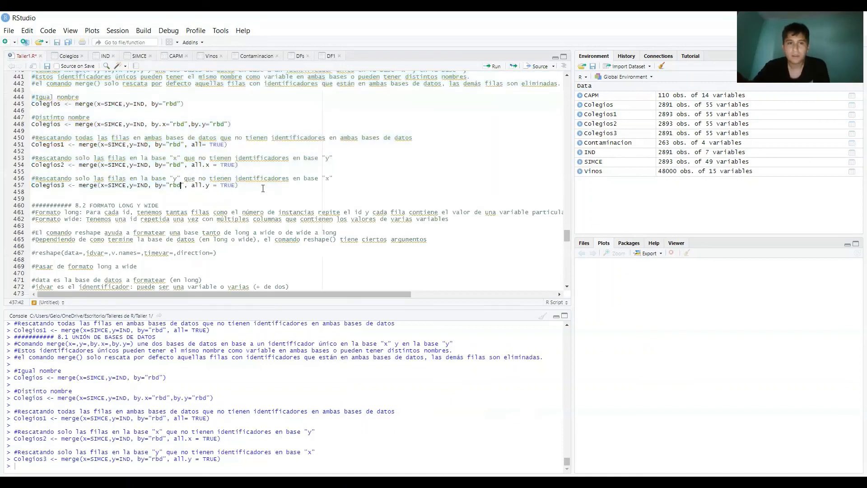